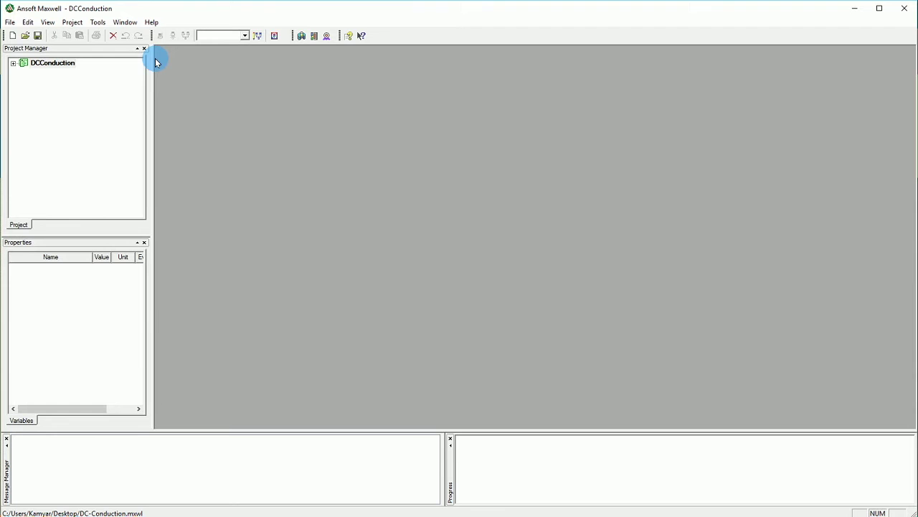
Insert a Maxwell 3D design into the project and set its solution type to DC Conduction.
click(300, 38)
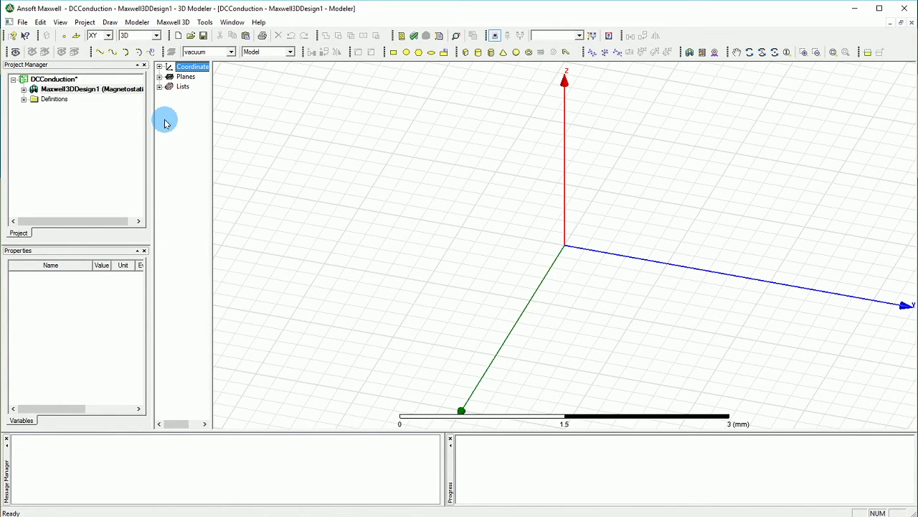
click(173, 22)
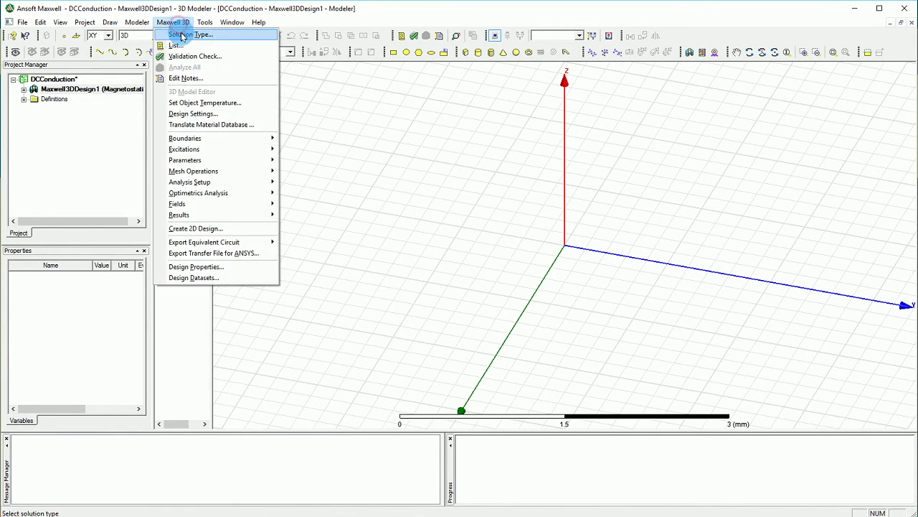
click(183, 34)
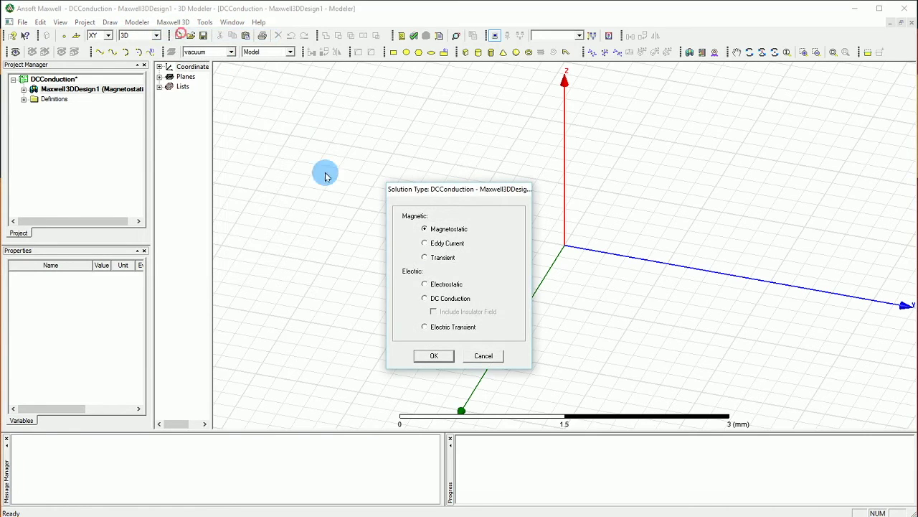
click(429, 300)
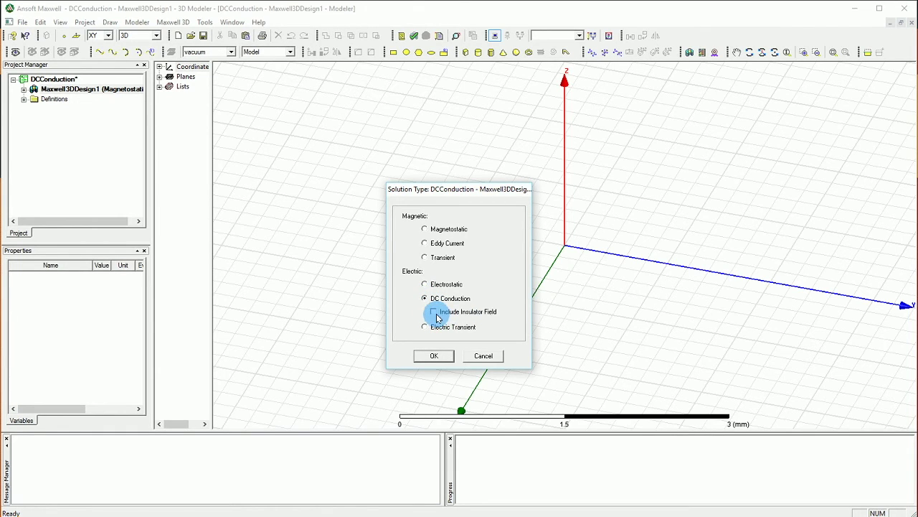
click(422, 358)
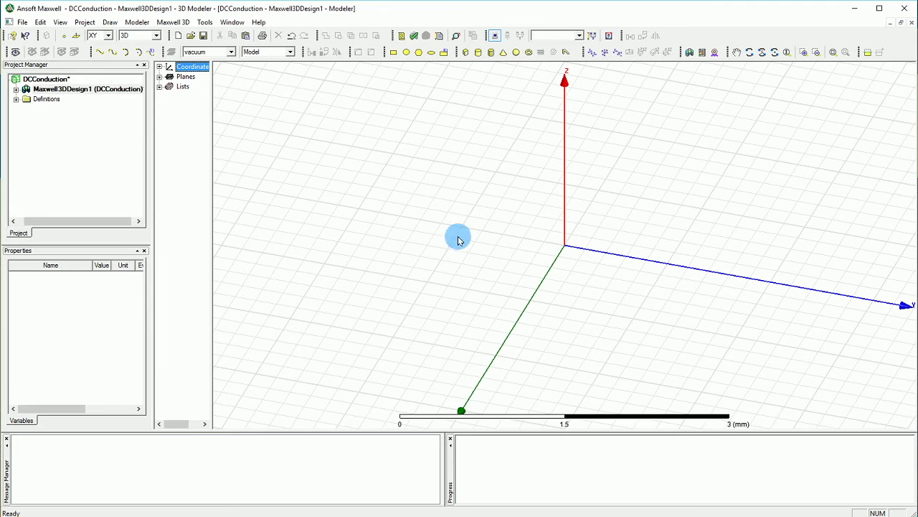
Draw a box starting at the origin (0, 0, 0), measuring 5 mm in X, 5 mm in Y and 0.5 mm in Z.
click(467, 53)
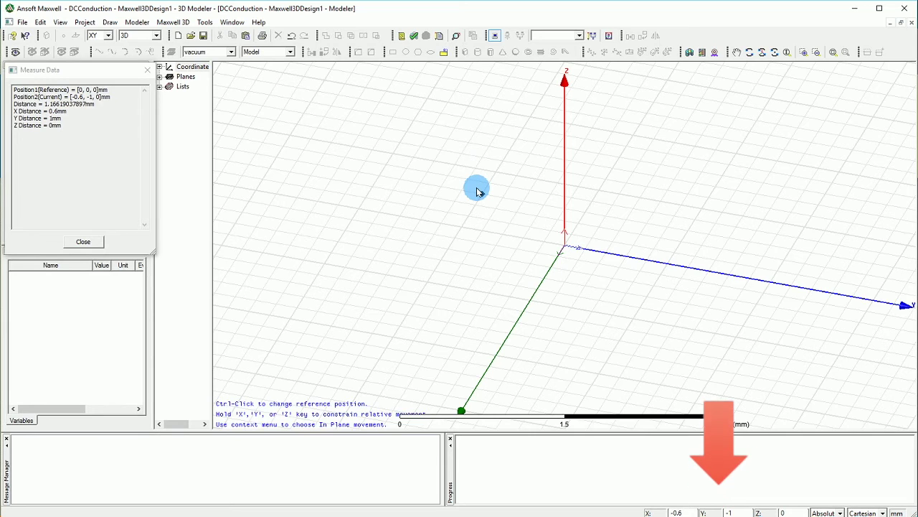
key(Tab)
text(0)
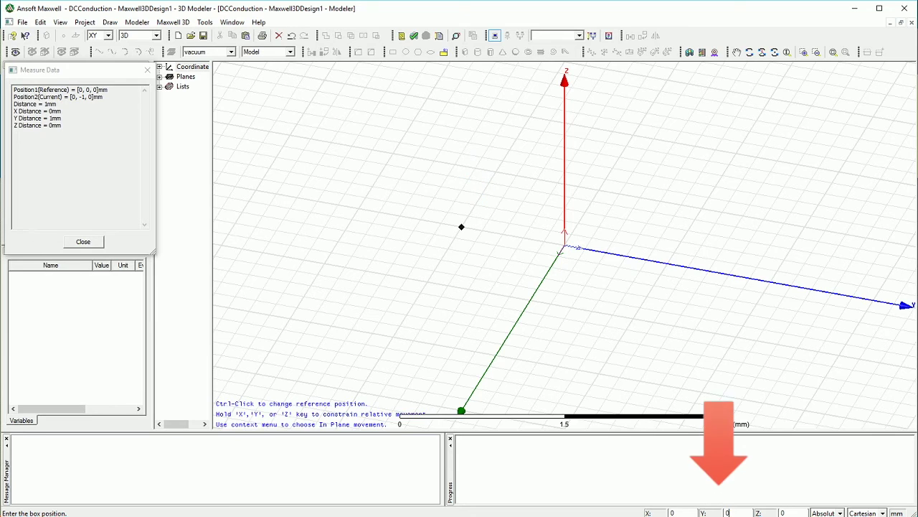
key(Tab)
key(Return)
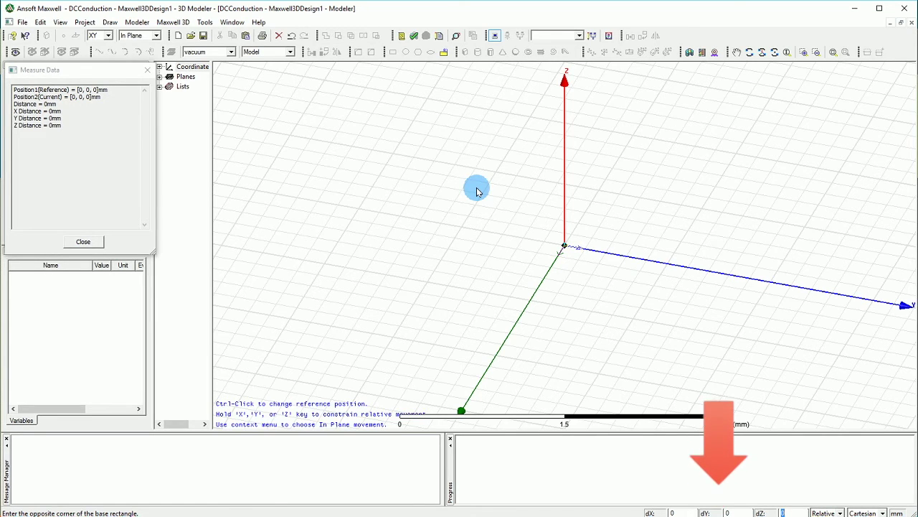
text(5)
key(Tab)
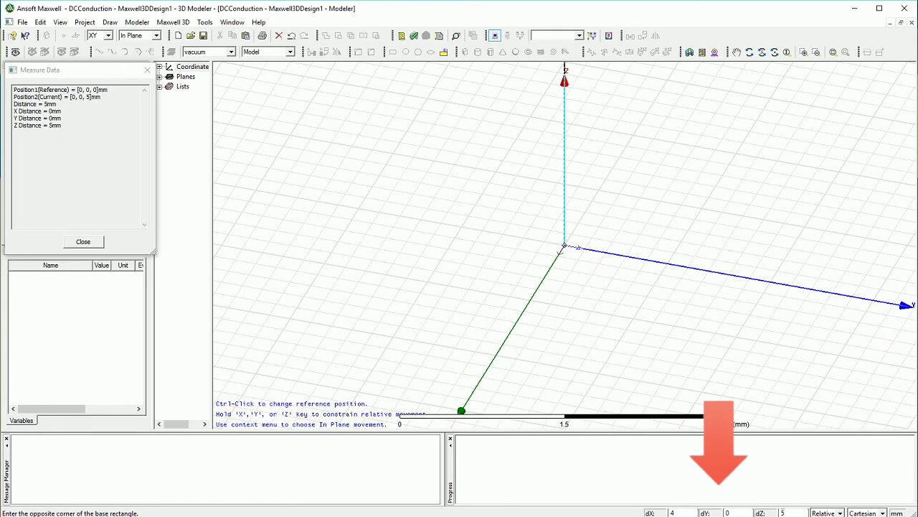
text(4)
key(Tab)
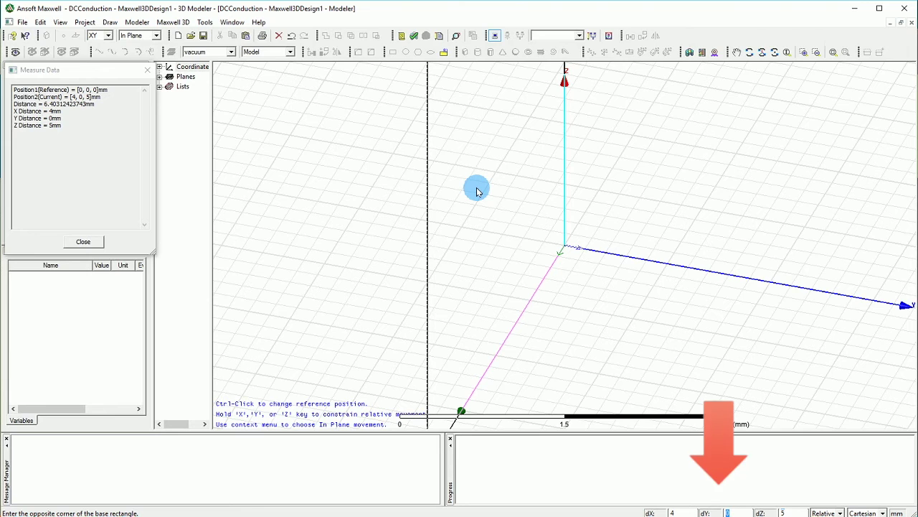
text(5)
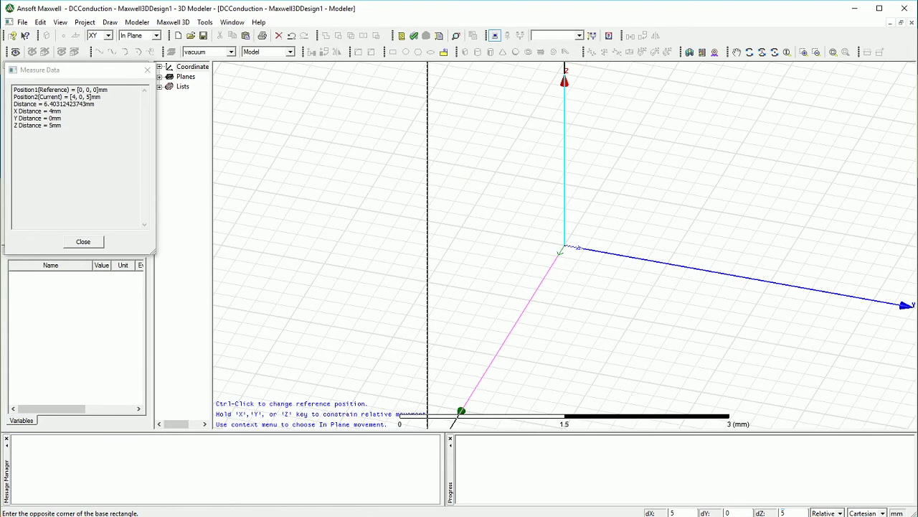
key(Tab)
text(5)
key(Tab)
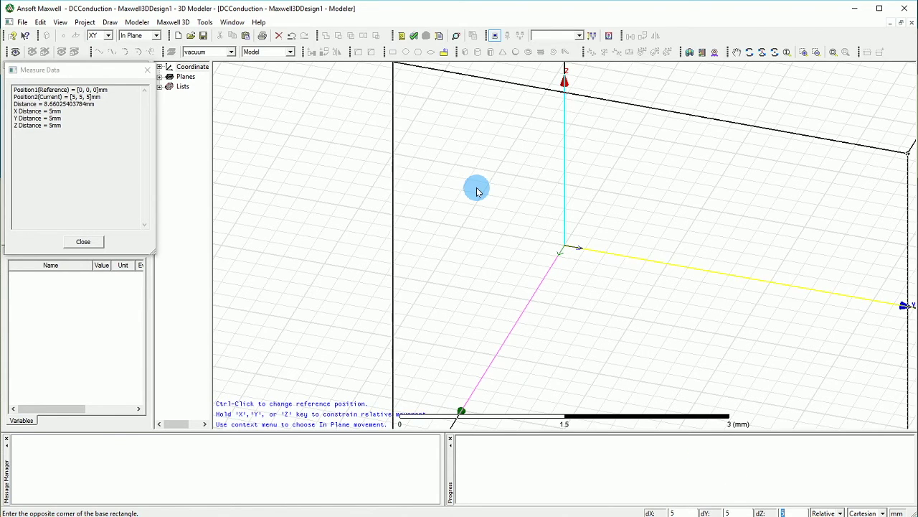
text(0.)
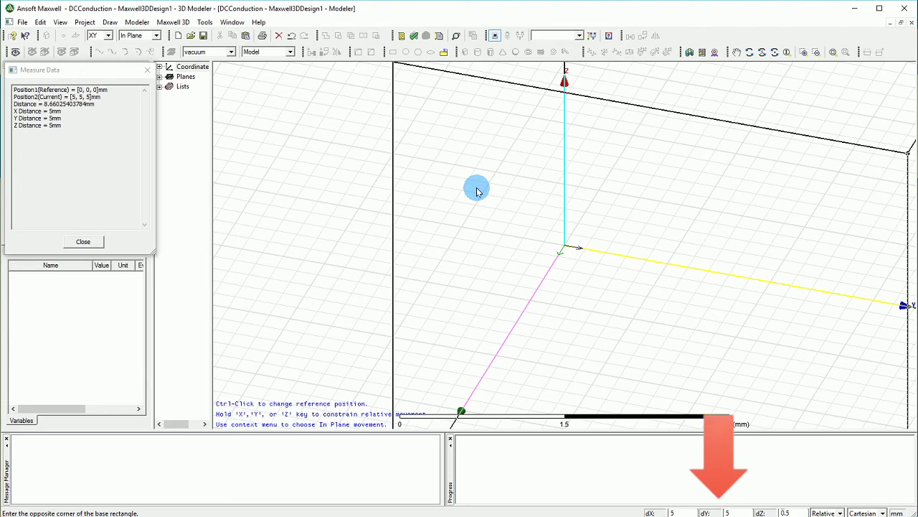
key(Return)
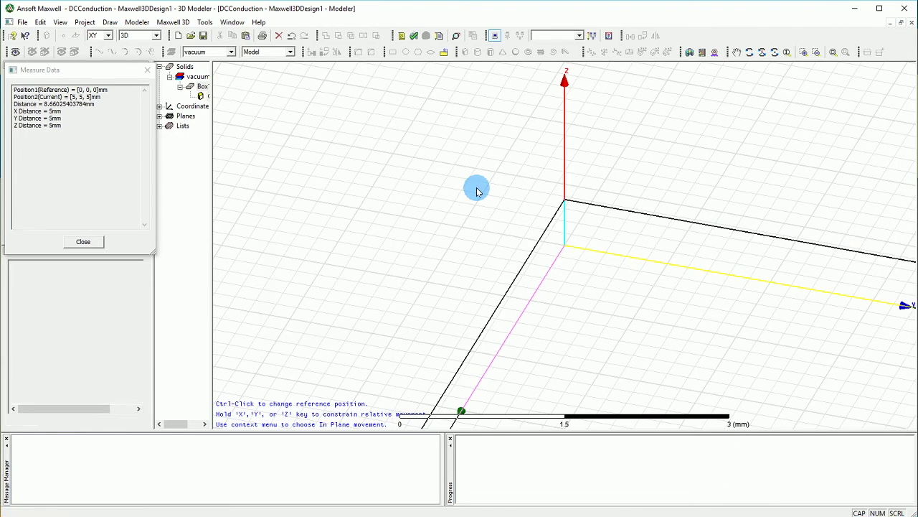
Name the new box Graphite and assign it the graphite material from the system library.
click(305, 176)
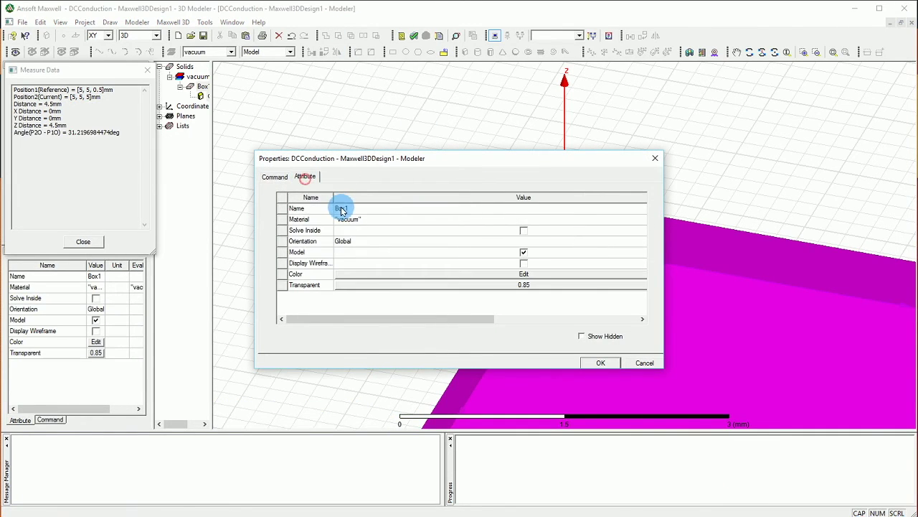
click(349, 208)
text(Graphite)
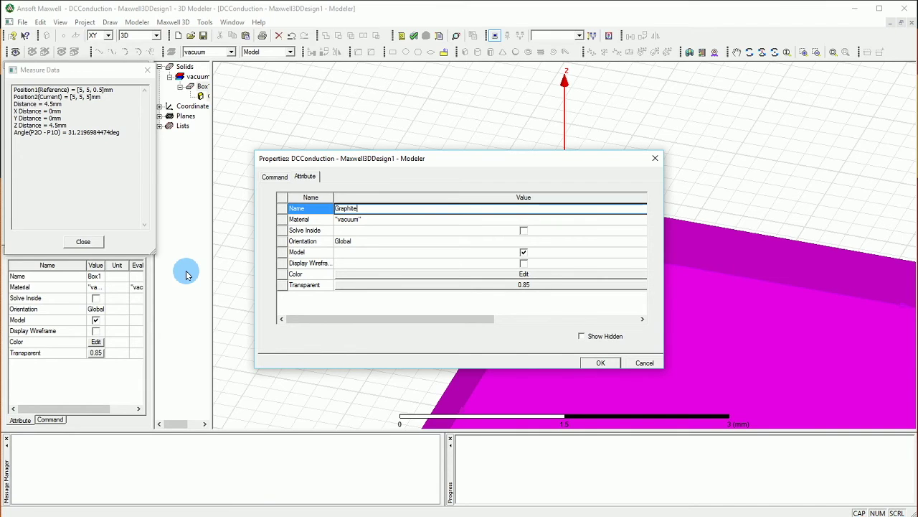
click(360, 218)
click(361, 230)
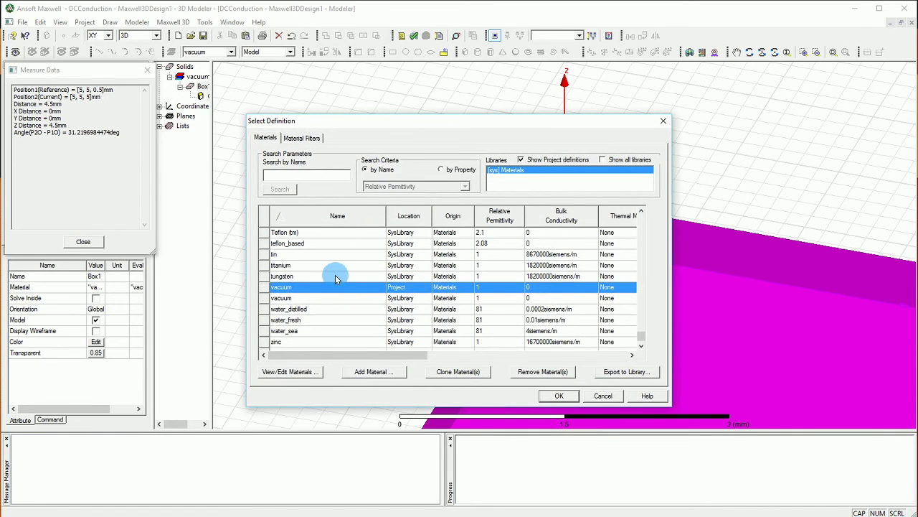
click(293, 177)
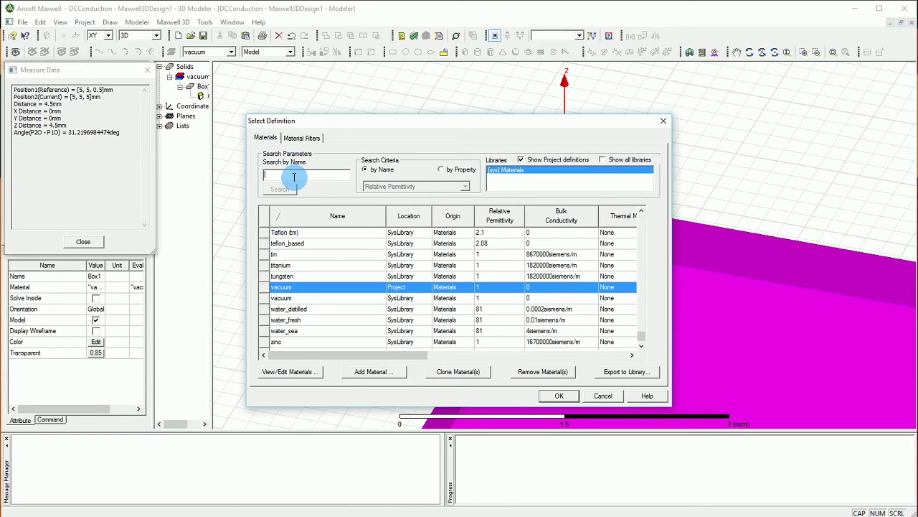
text(gra)
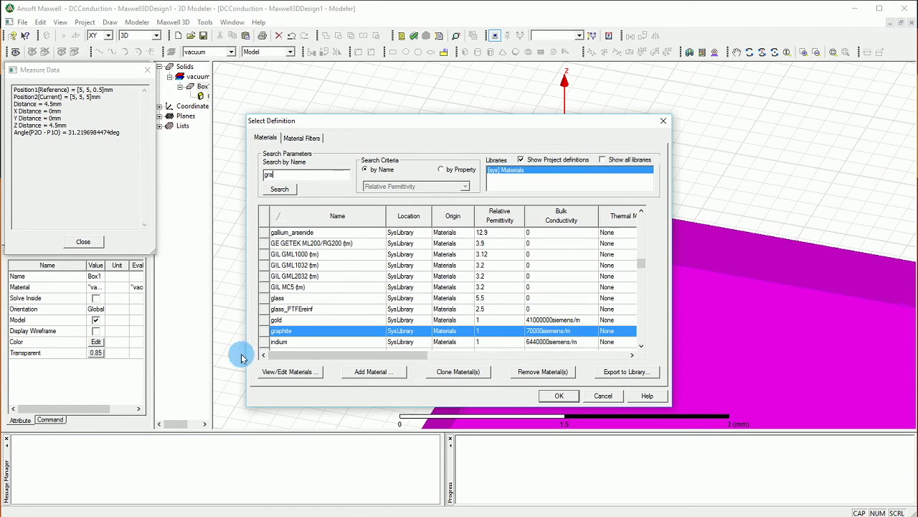
click(559, 397)
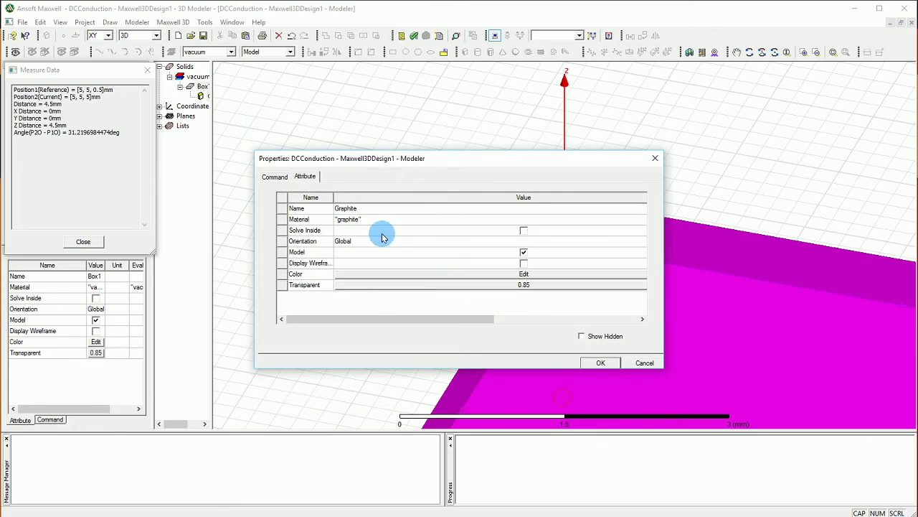
Set the Graphite box's colour to red 67, green 54, blue 61 and store it as a custom colour.
click(502, 275)
drag(484, 242, 496, 266)
drag(574, 239, 571, 267)
click(505, 339)
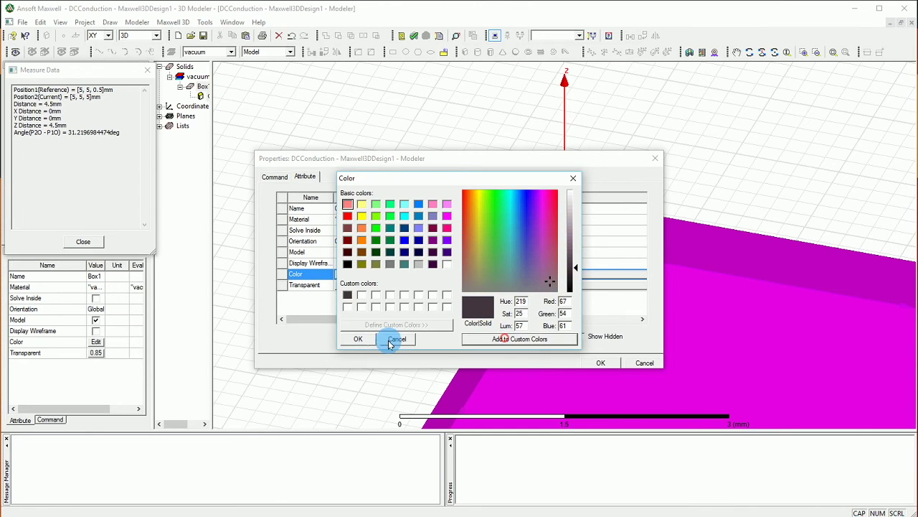
click(370, 339)
Set the Graphite box's transparency to 0.19 and accept its properties.
click(480, 286)
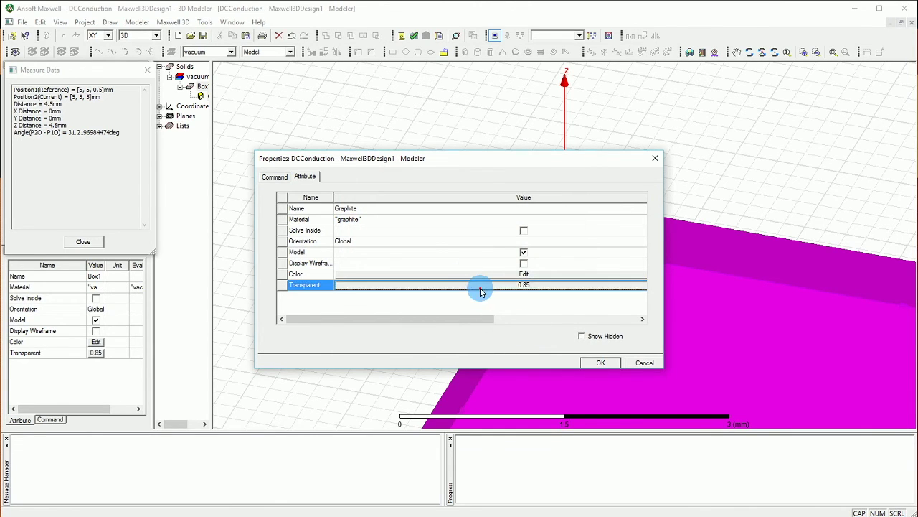
drag(474, 260, 411, 256)
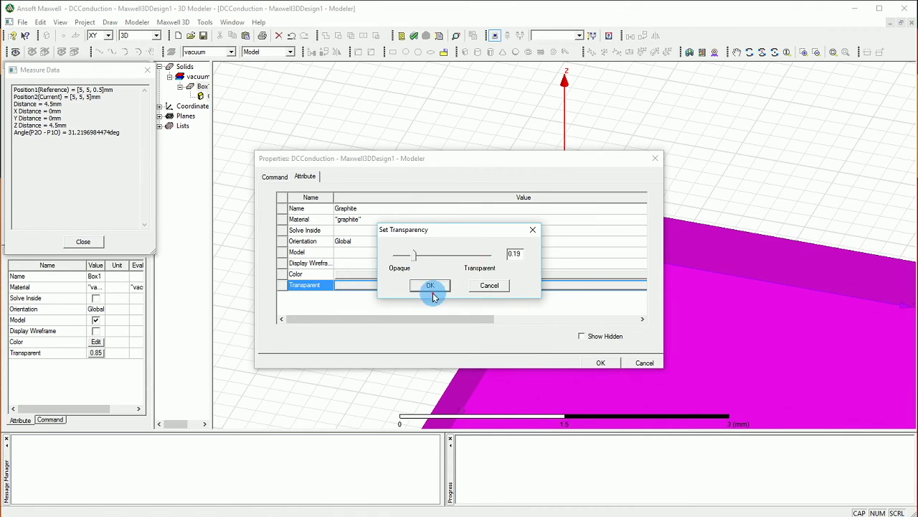
click(430, 286)
click(598, 362)
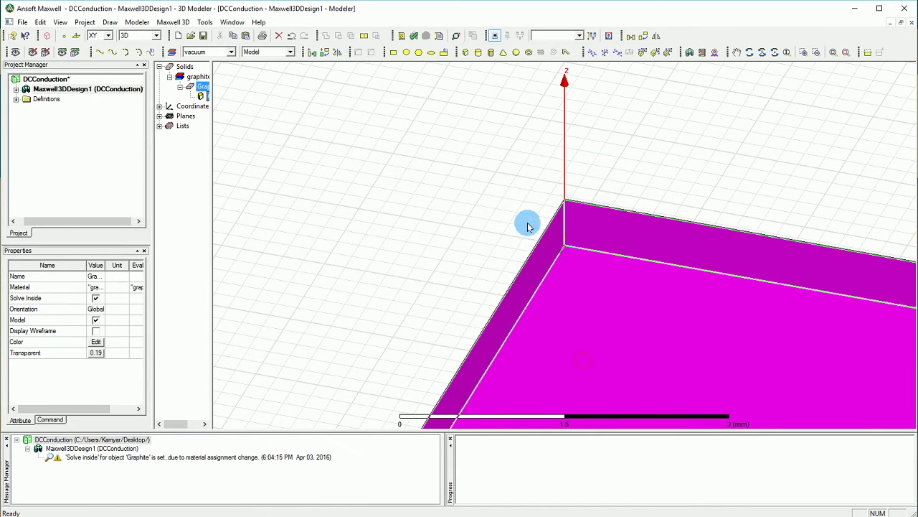
Draw a second box on top of the Graphite box, starting at (0, 0, 0.5) and measuring 5 mm by 5 mm by 1 mm in Z.
click(493, 217)
key(ctrl+d)
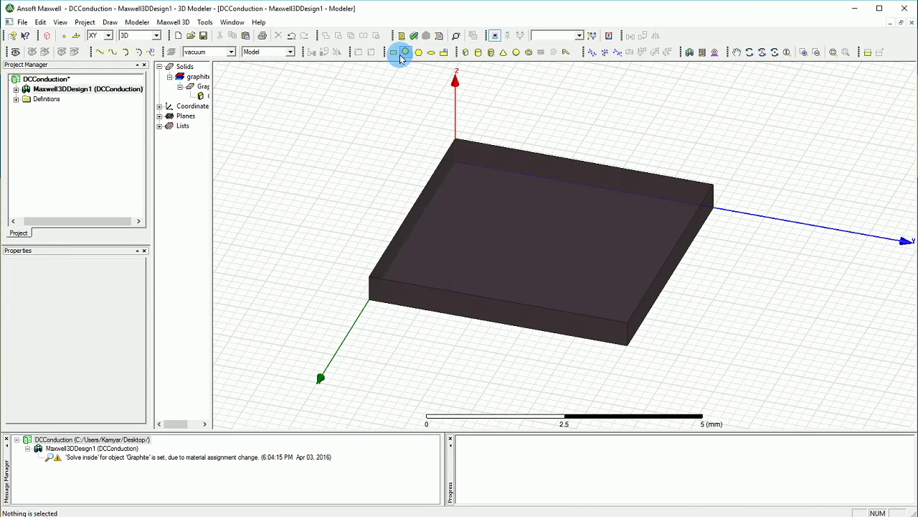
click(465, 53)
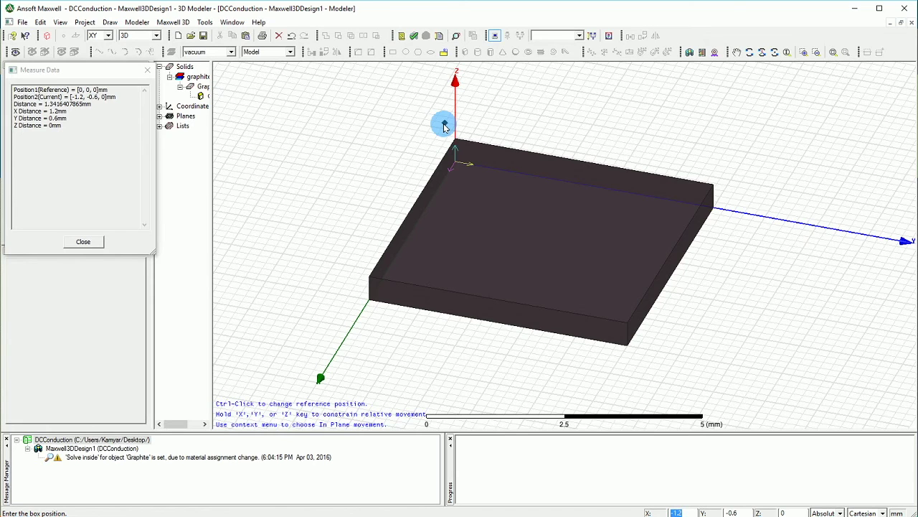
text(0)
key(Tab)
text(0)
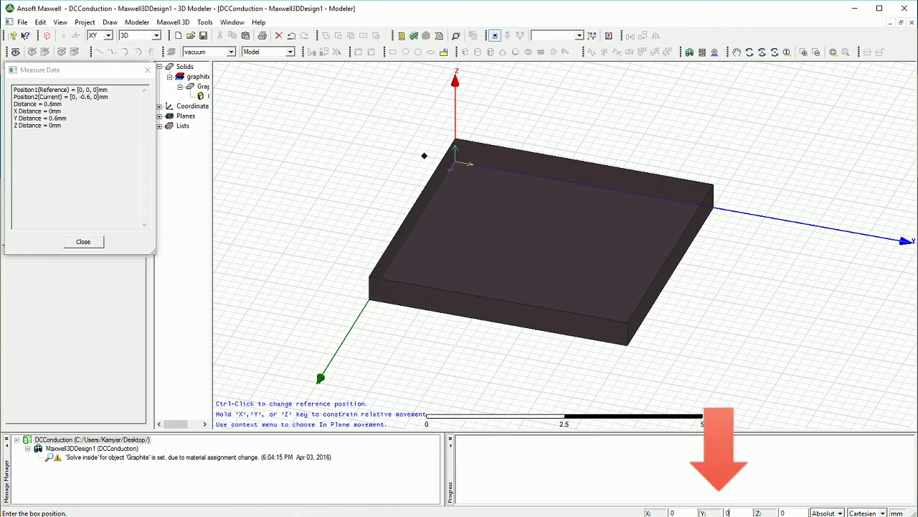
key(Tab)
text(0)
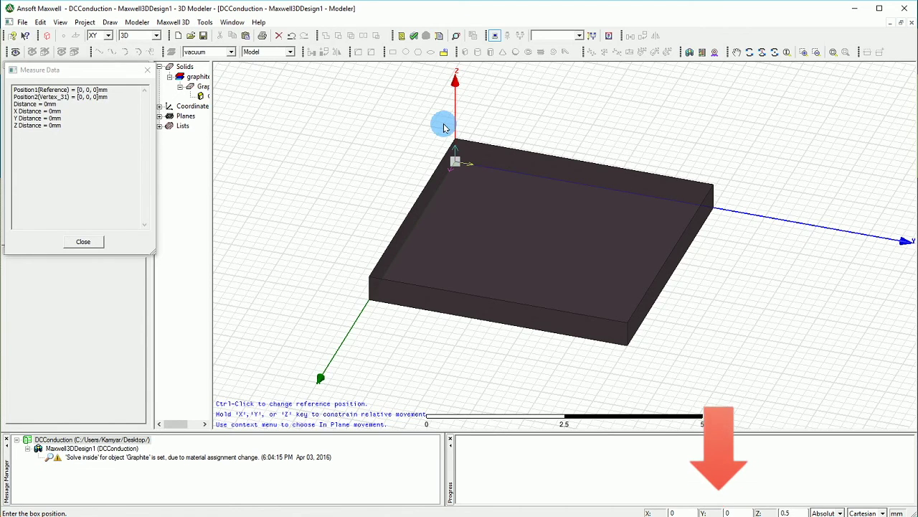
key(Return)
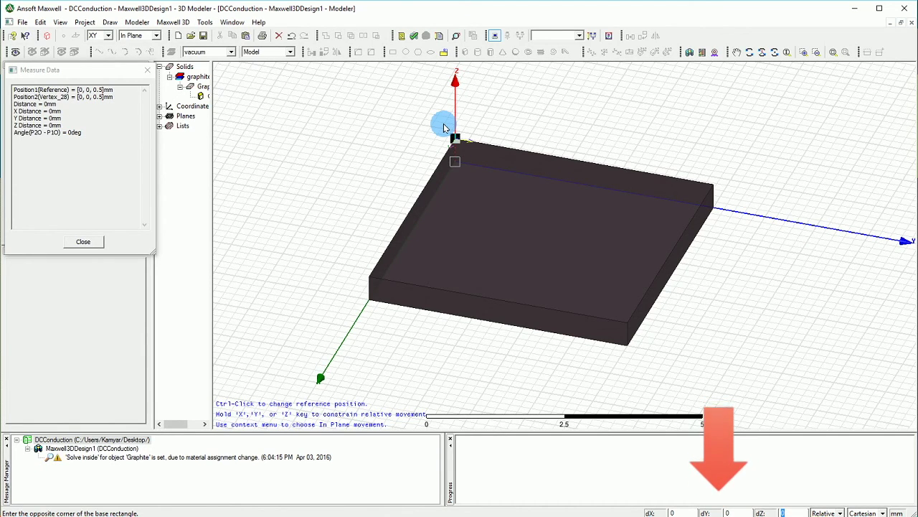
key(Tab)
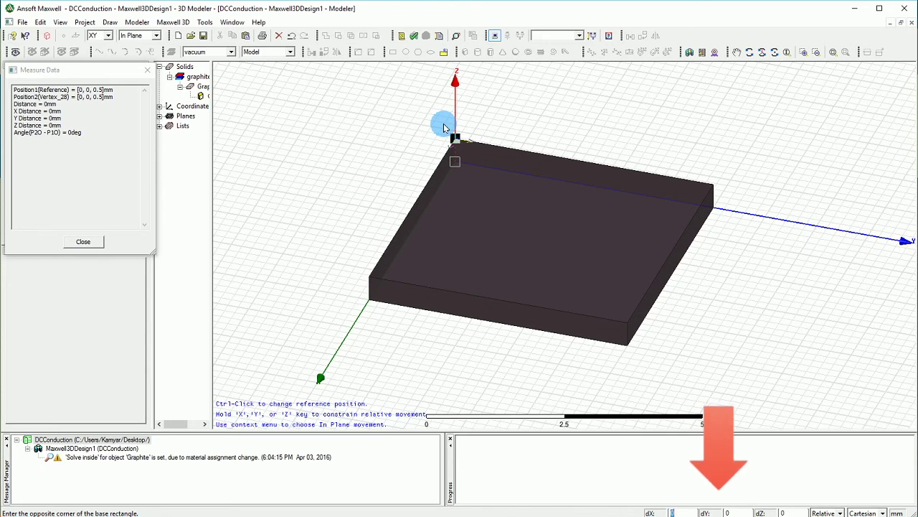
text(5)
key(Tab)
text(5)
key(Tab)
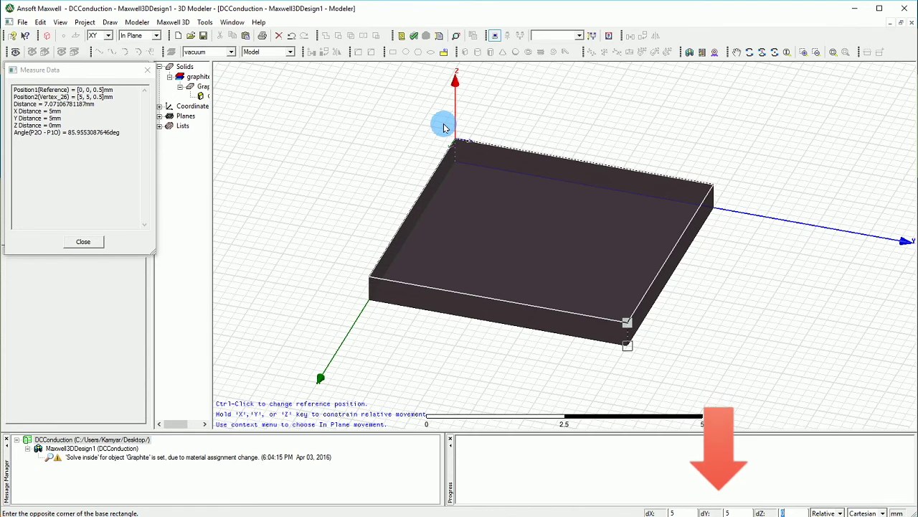
text(0)
key(BackSpace)
text(1)
key(Return)
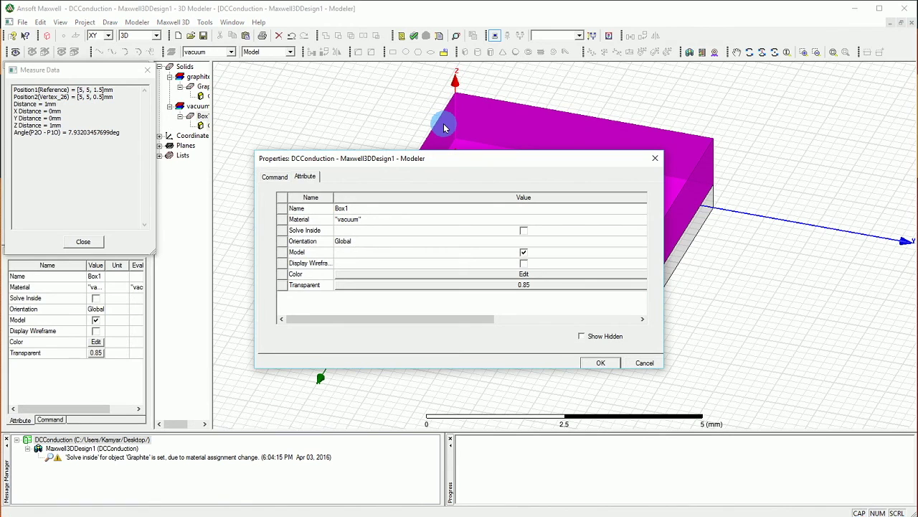
Rename the second box, on top of the Graphite box, as Sea_Water.
click(357, 208)
text(Sea)
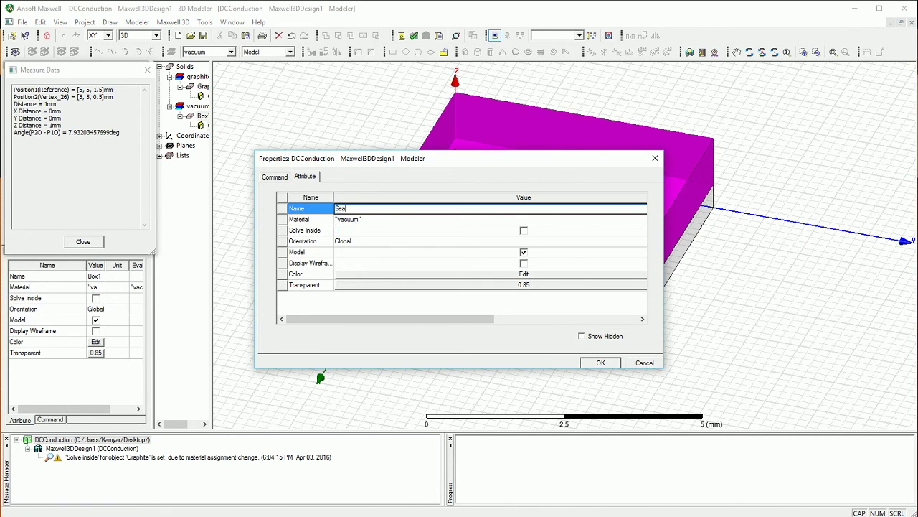
text(_Water)
Assign the water_sea material from the system library to the Sea_Water box, searching the materials by name for "water".
click(374, 220)
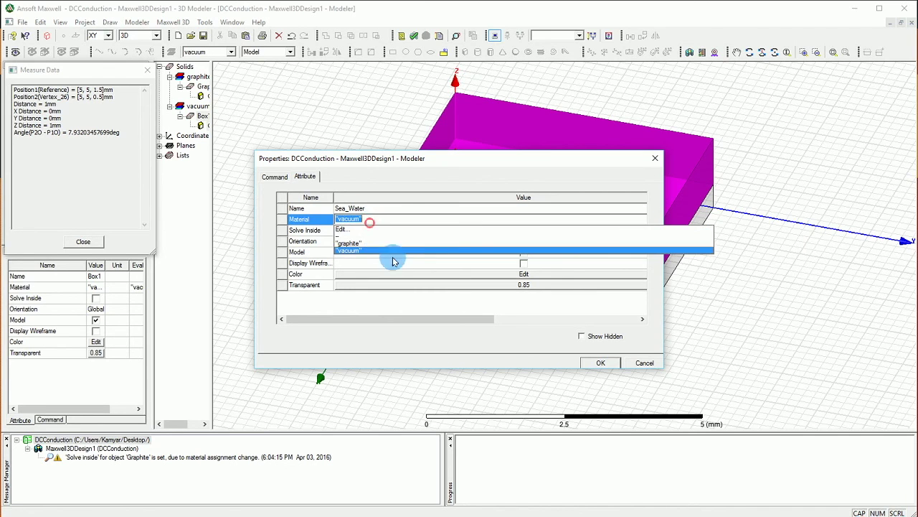
click(374, 232)
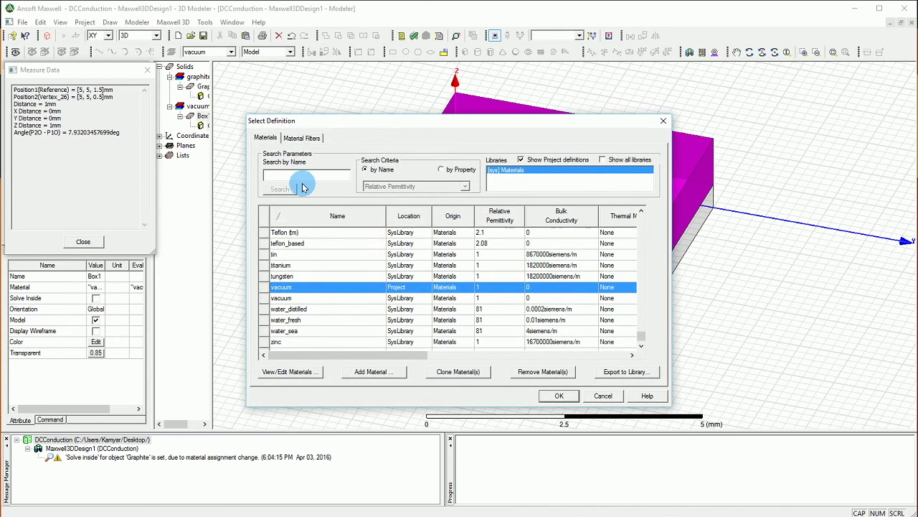
click(297, 176)
text(sea)
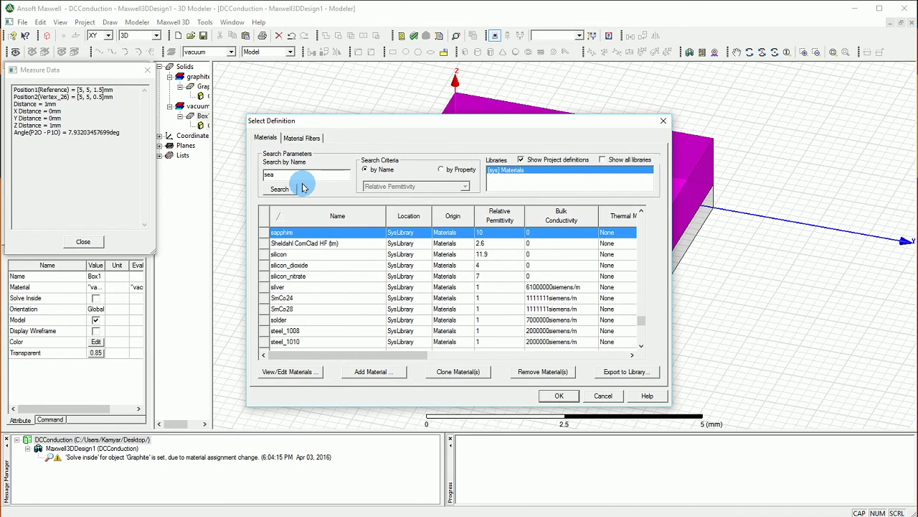
scroll(311, 256, up, 1)
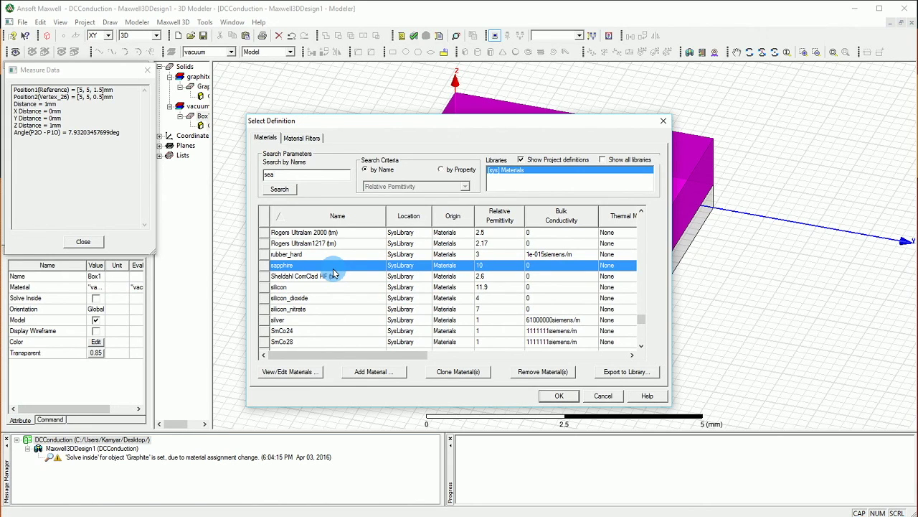
key(BackSpace)
key(BackSpace)
text(water)
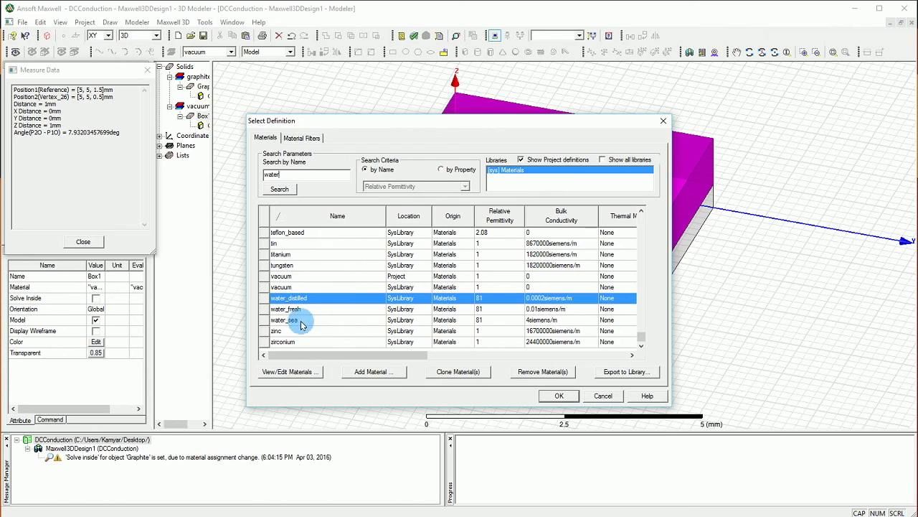
click(295, 320)
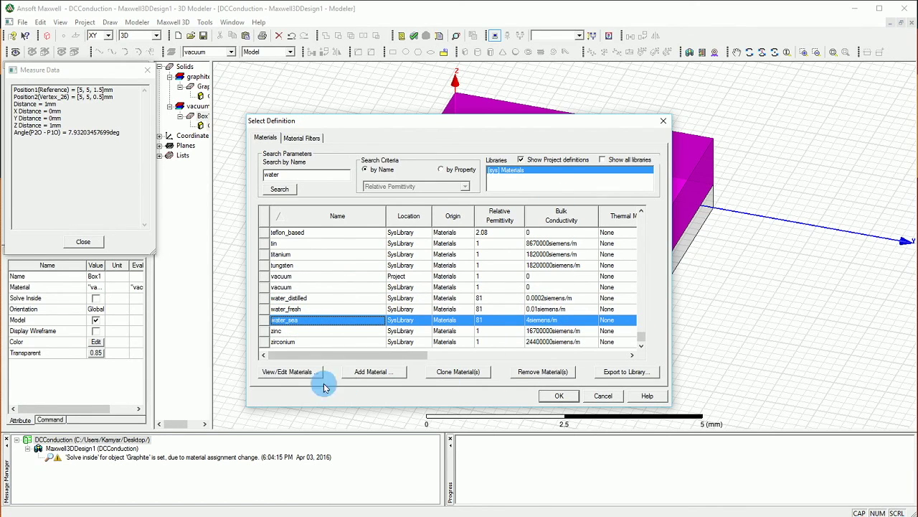
click(559, 396)
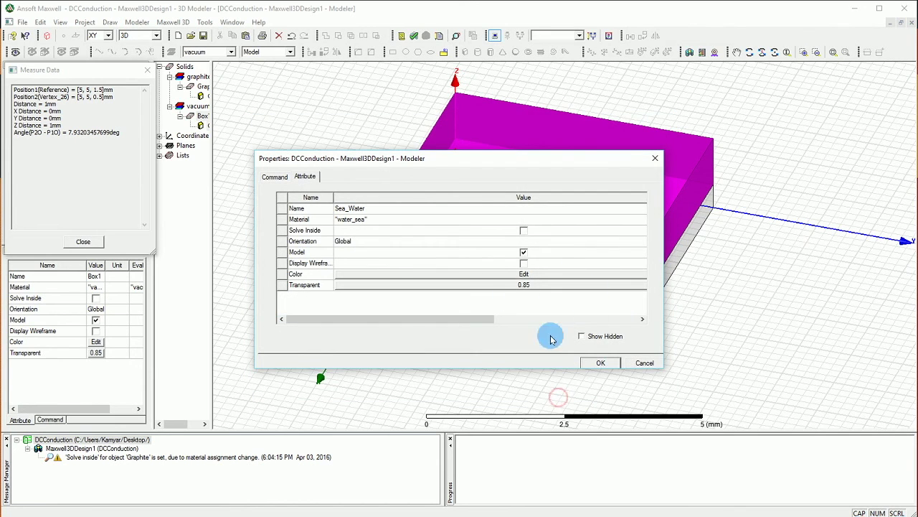
Set the Sea_Water box's transparency to 0.55.
click(500, 285)
drag(419, 257, 449, 256)
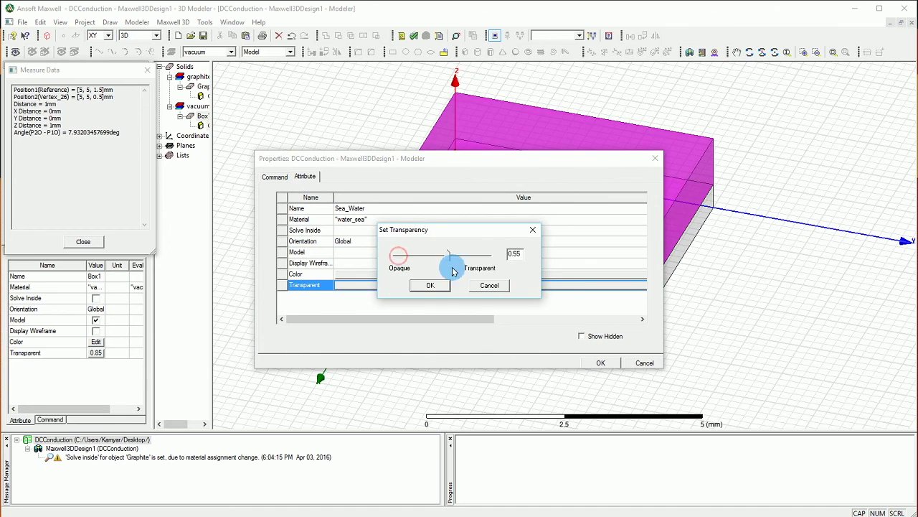
click(430, 285)
Give the Sea_Water box a light blue colour and accept its properties.
click(422, 273)
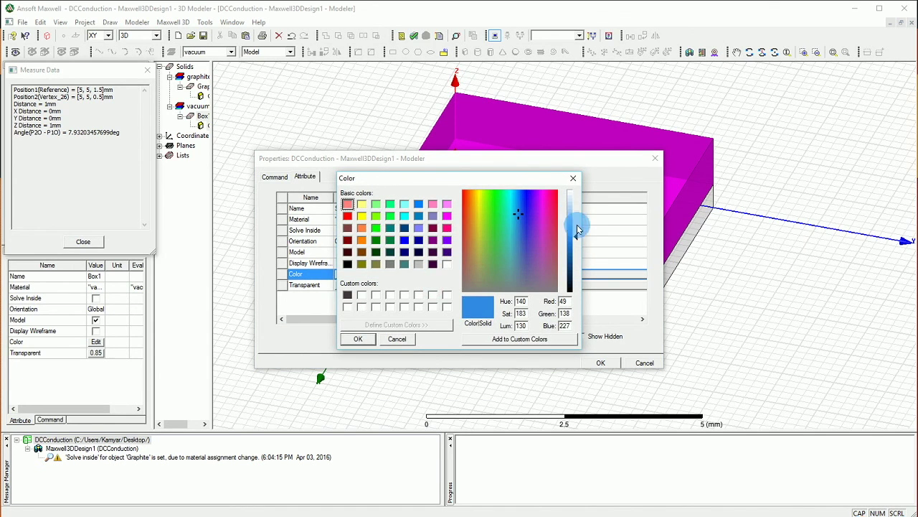
drag(578, 228, 574, 213)
click(370, 342)
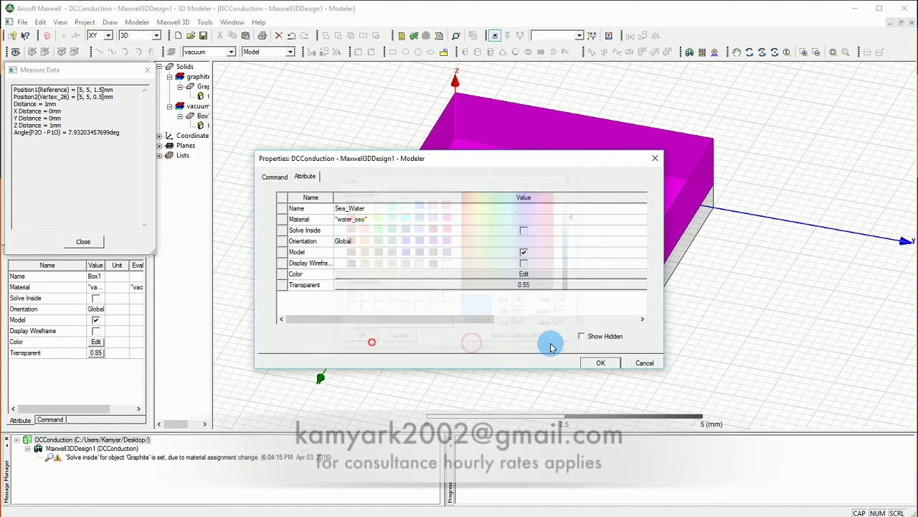
click(599, 363)
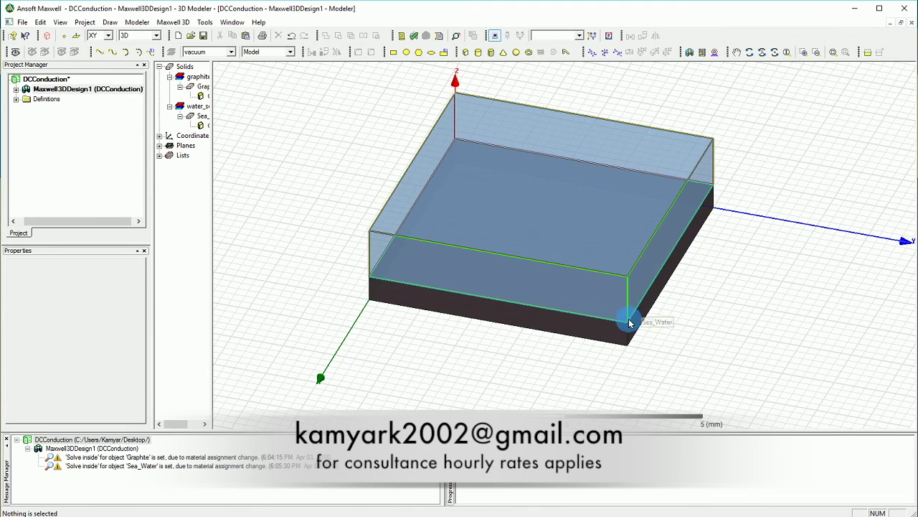
scroll(531, 297, down, 2)
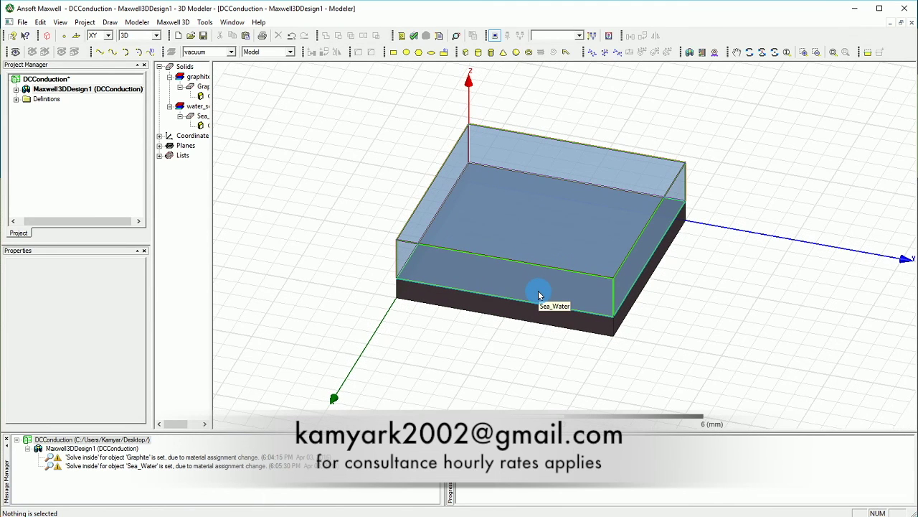